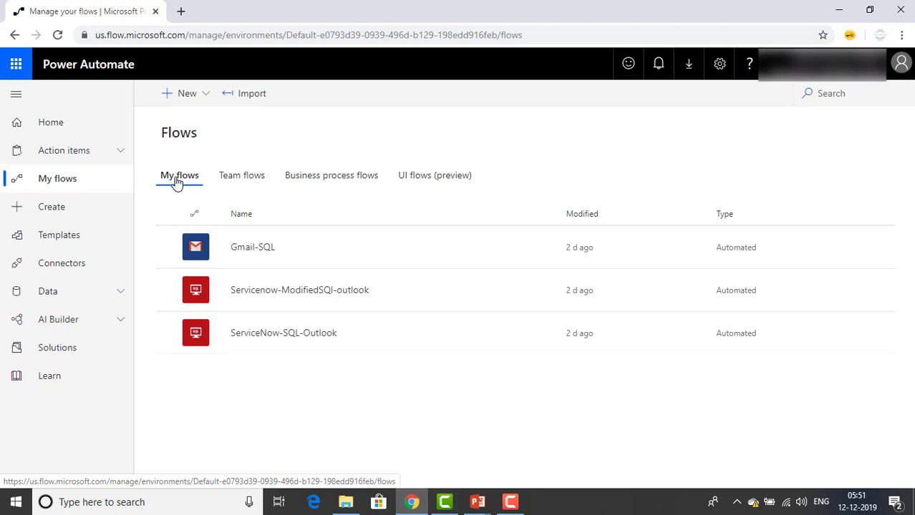
Check that the Team flows list is empty, then return to My flows
click(242, 184)
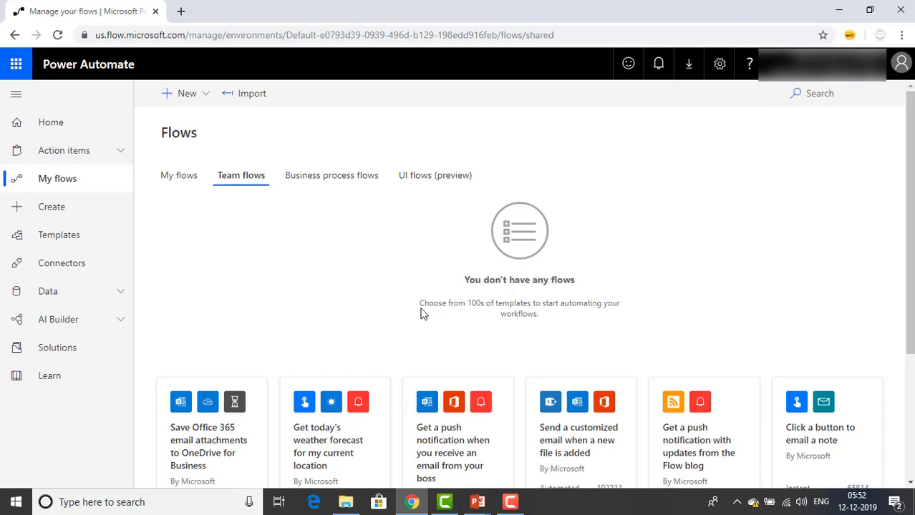
drag(420, 303, 624, 315)
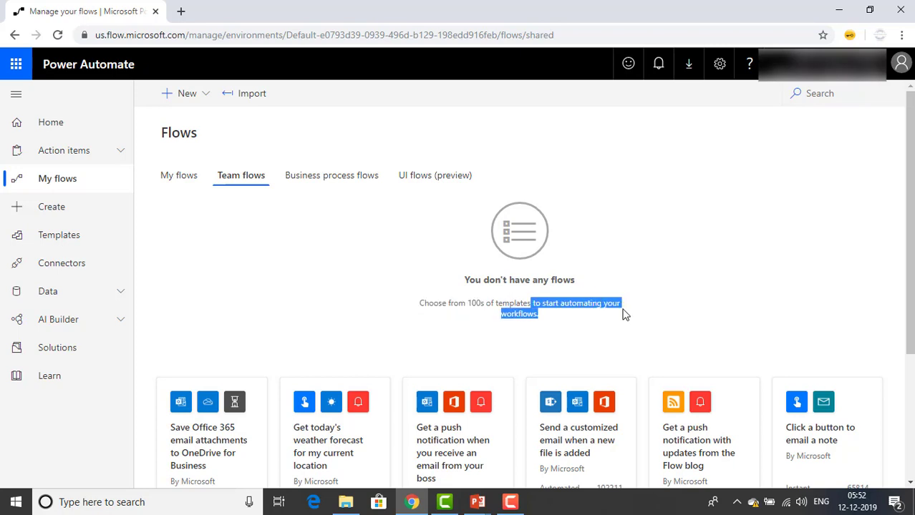
click(610, 319)
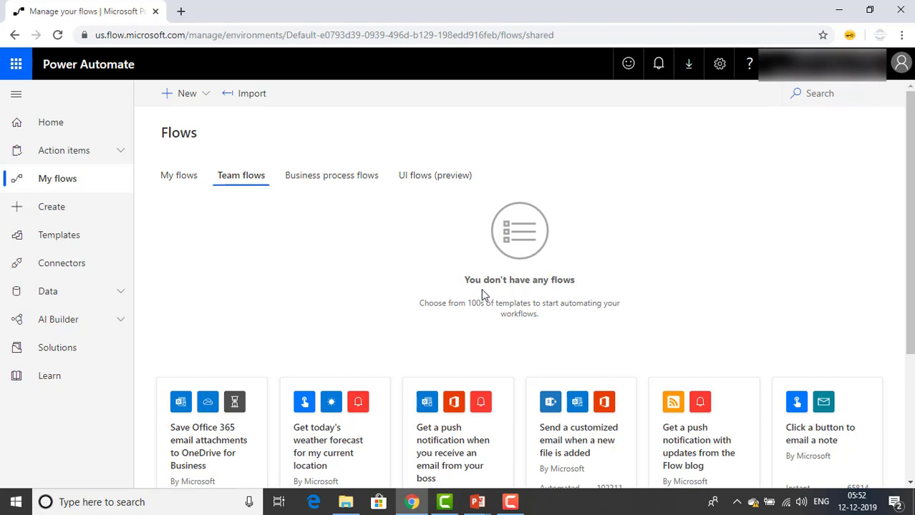
click(167, 182)
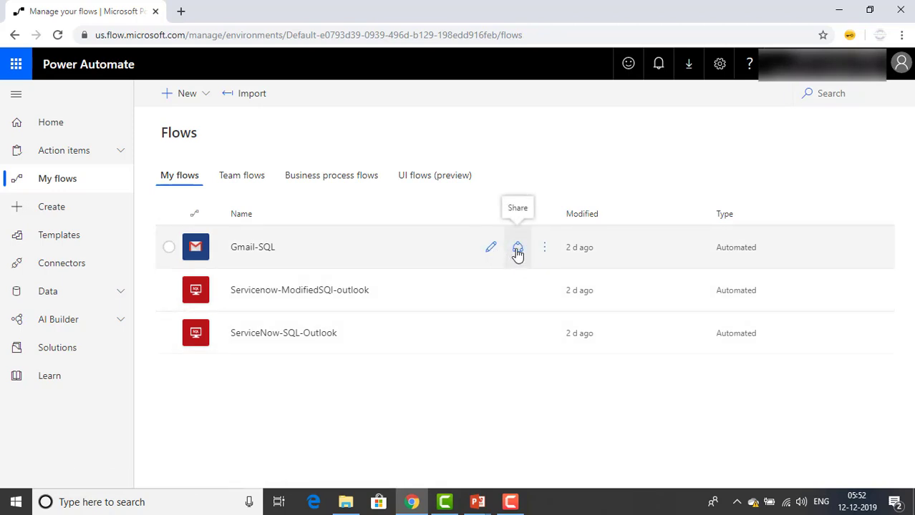
Open Gmail-SQL's owners page and review the notes on adding owners and their permissions
click(518, 252)
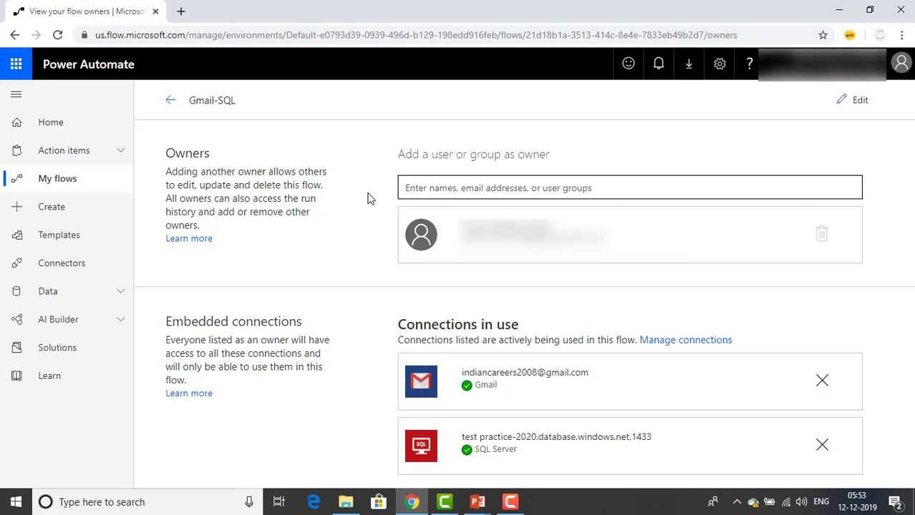
drag(166, 153, 316, 187)
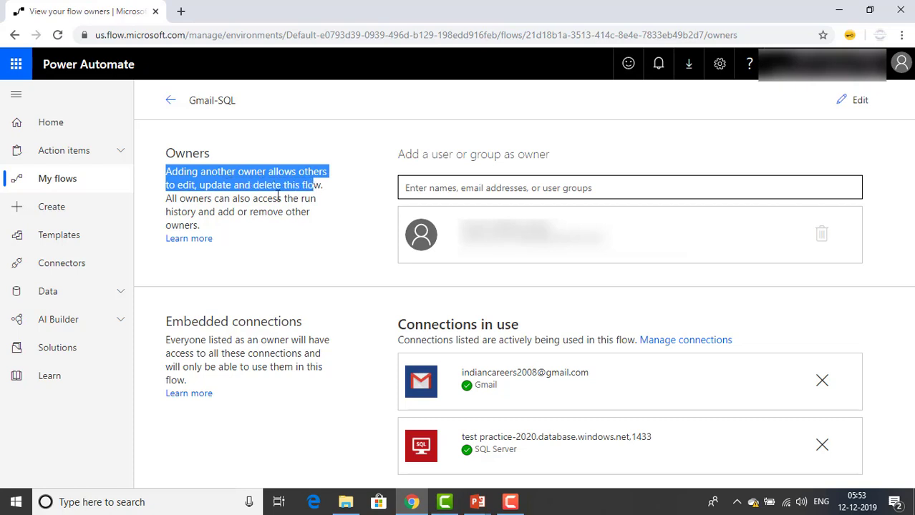
drag(167, 199, 316, 225)
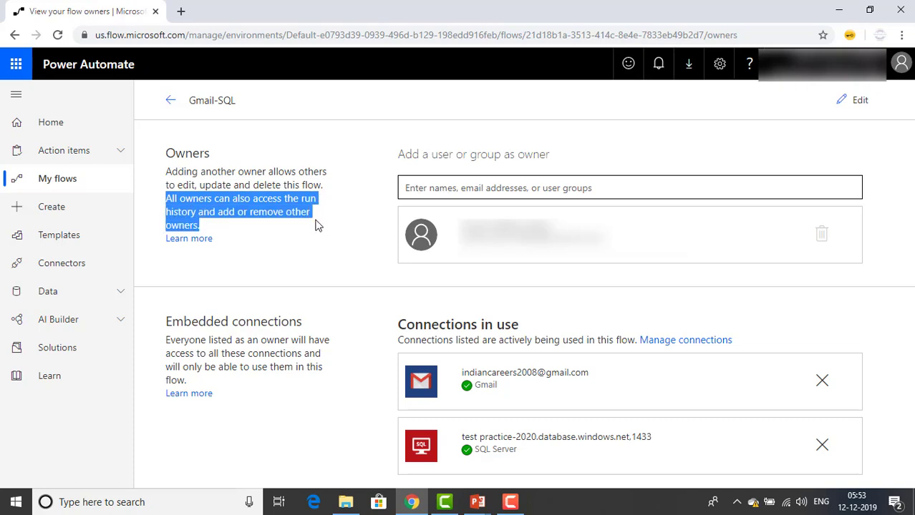
click(247, 231)
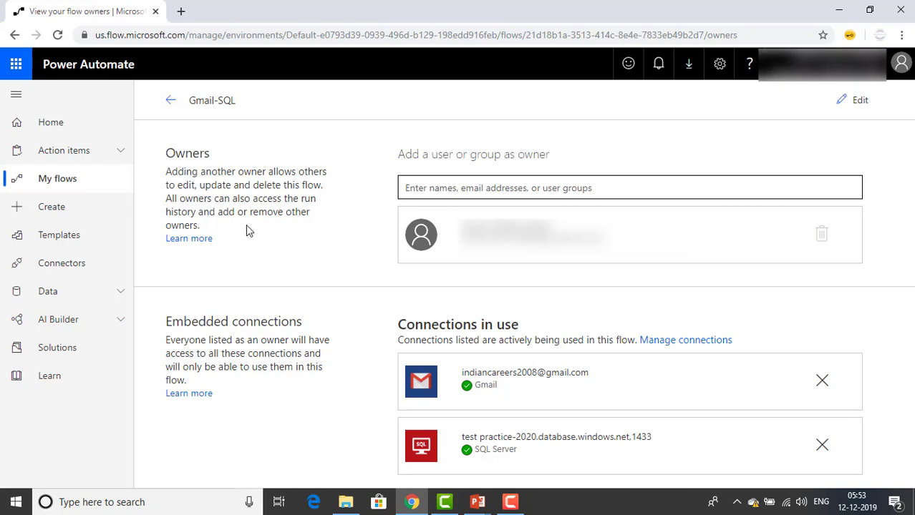
Enter a colleague's name as a new owner and pick the first suggested person
click(419, 190)
text(amber)
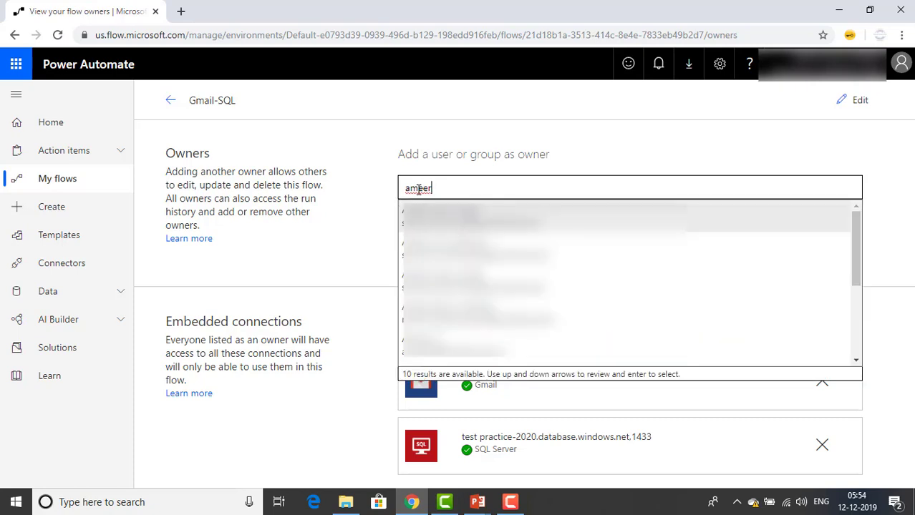
click(438, 219)
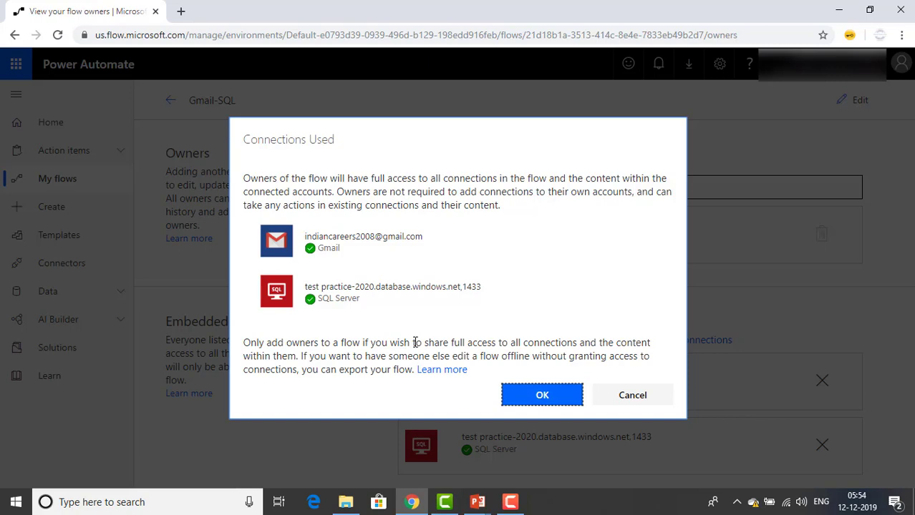
Accept sharing the Gmail and SQL Server connections so the colleague becomes the second owner
click(558, 405)
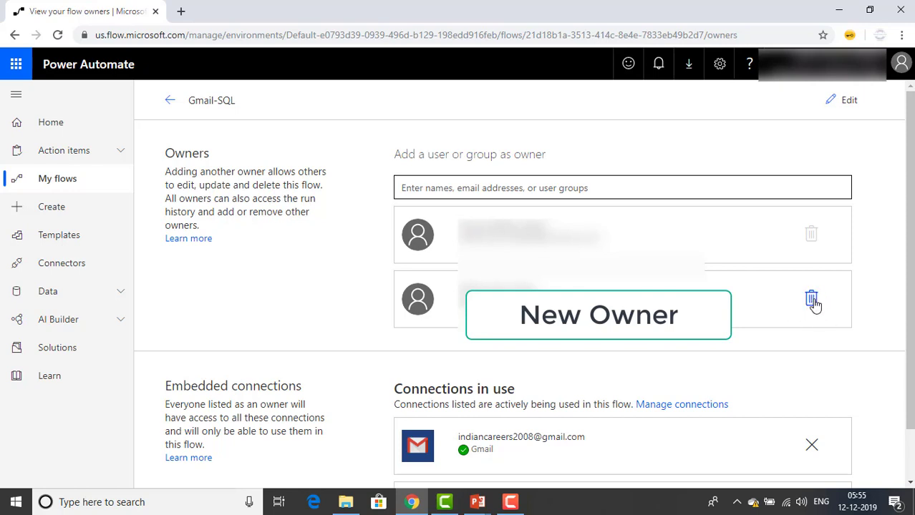
Compare My flows and Team flows to confirm Gmail-SQL now sits under Team flows
click(66, 181)
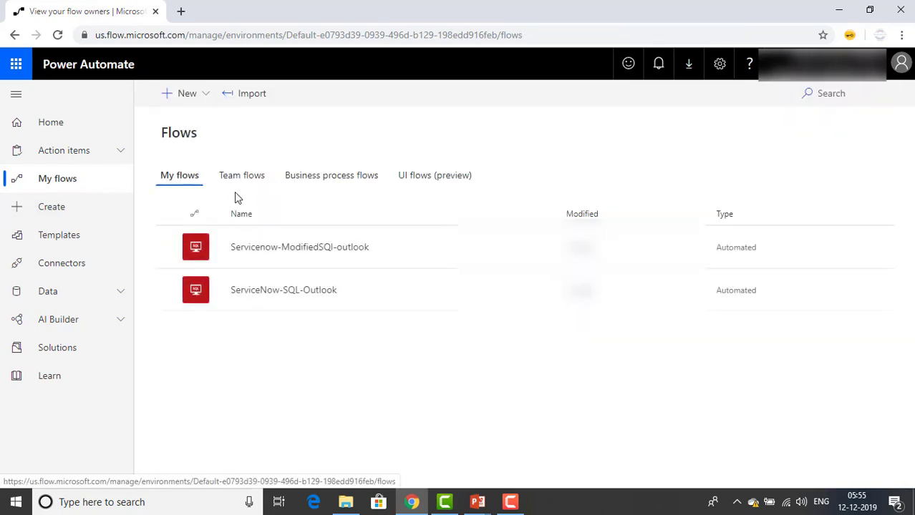
click(238, 181)
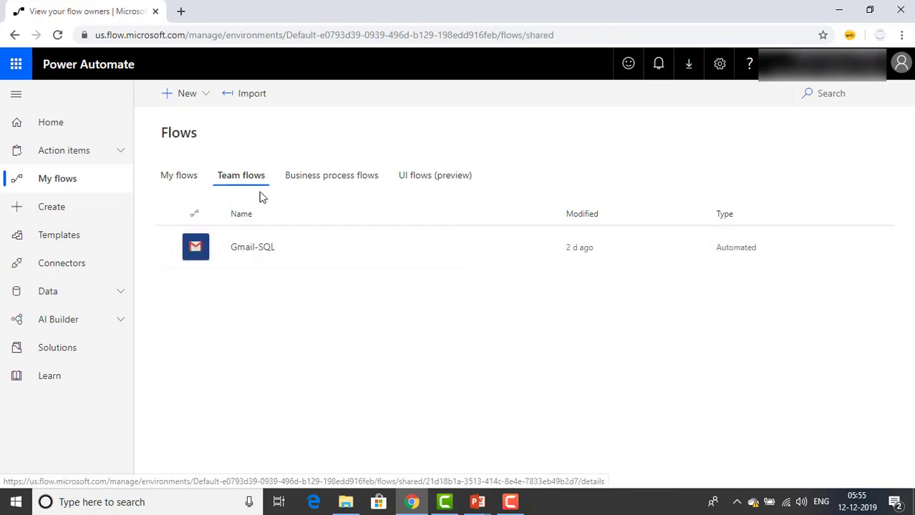
click(185, 184)
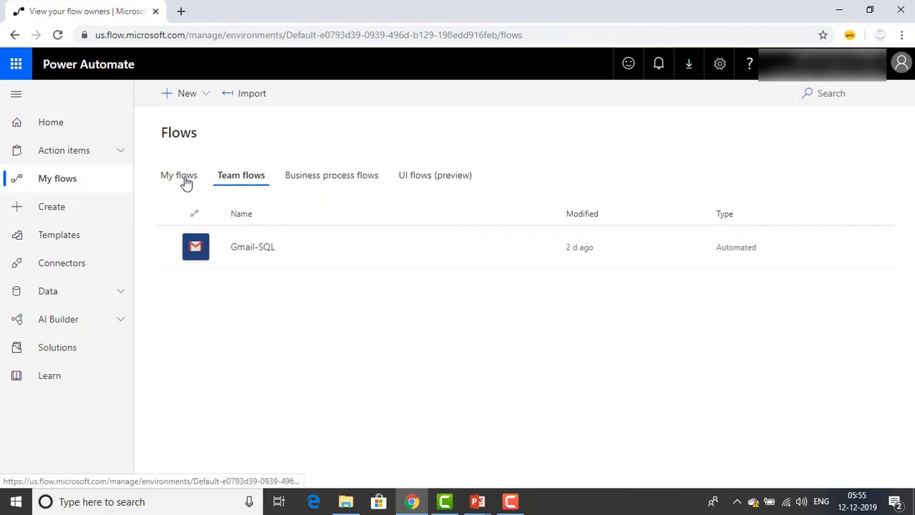
click(242, 181)
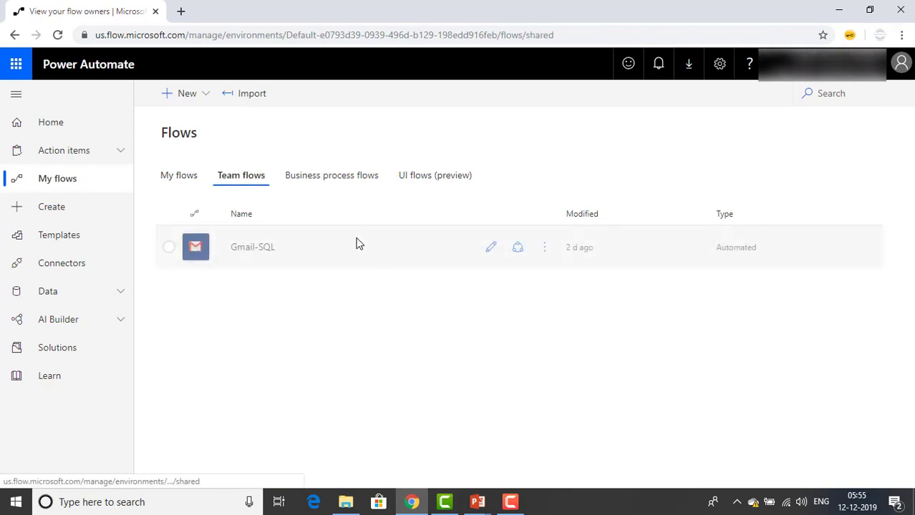
click(179, 183)
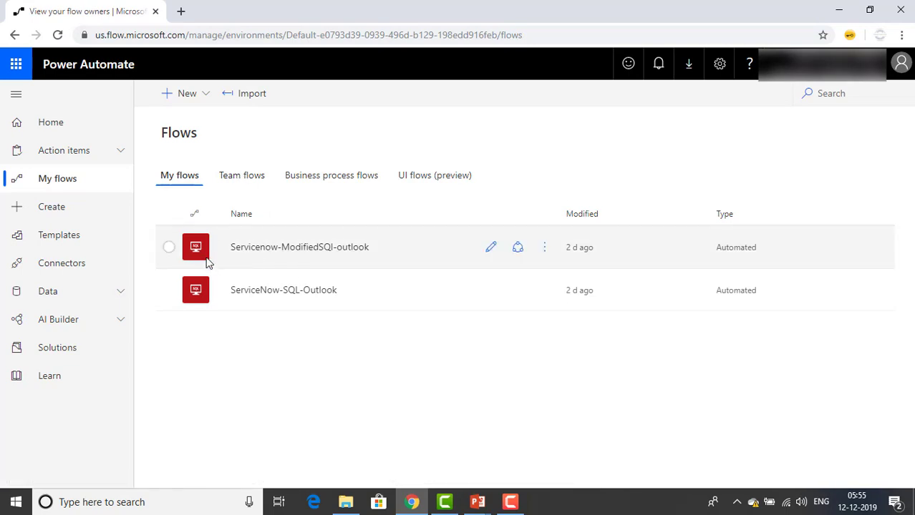
click(236, 178)
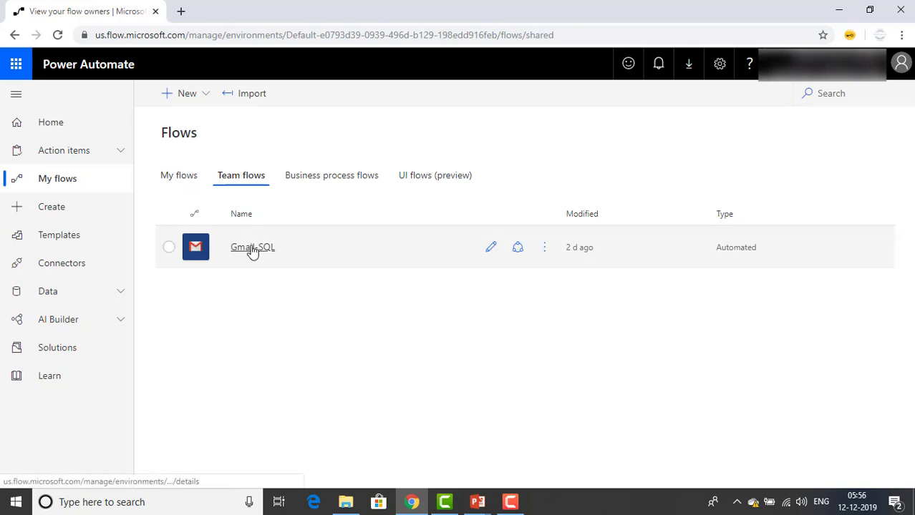
Review Gmail-SQL's two owners and its Gmail and SQL Server connections in use
click(519, 249)
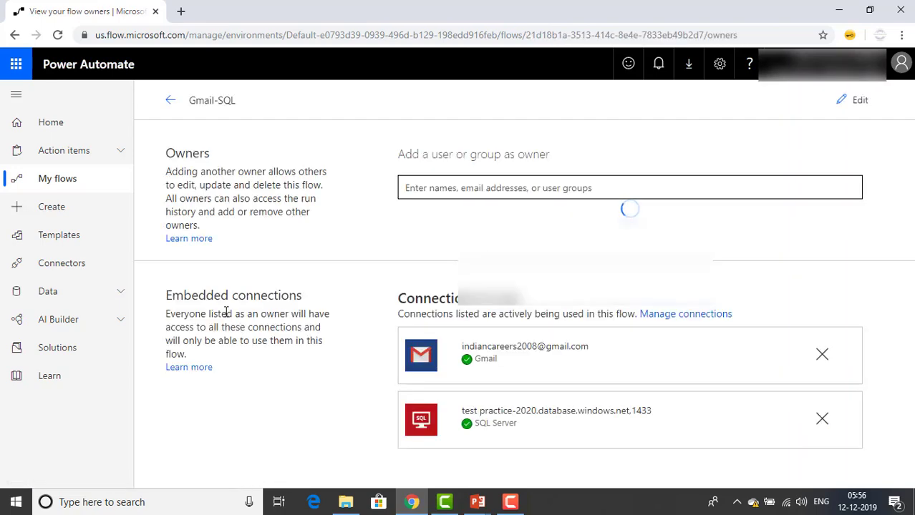
drag(159, 387, 320, 385)
scroll(321, 386, down, 1)
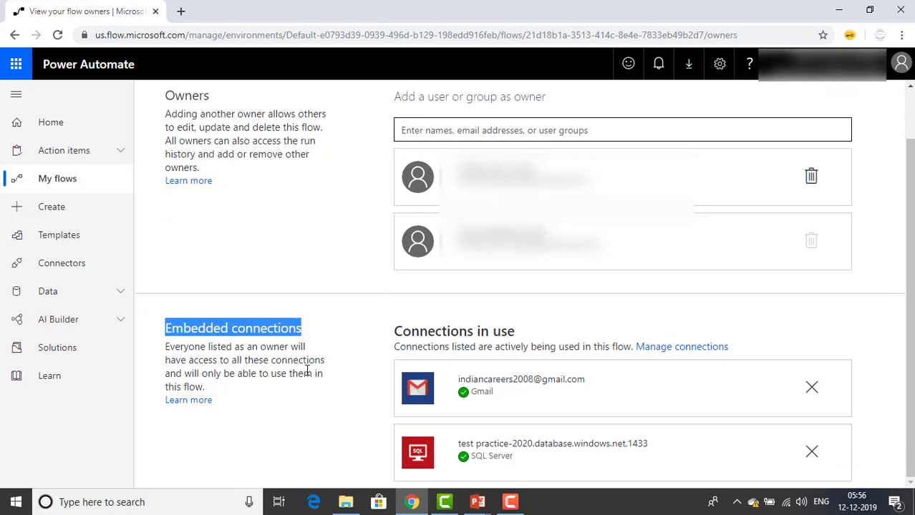
drag(389, 333, 500, 330)
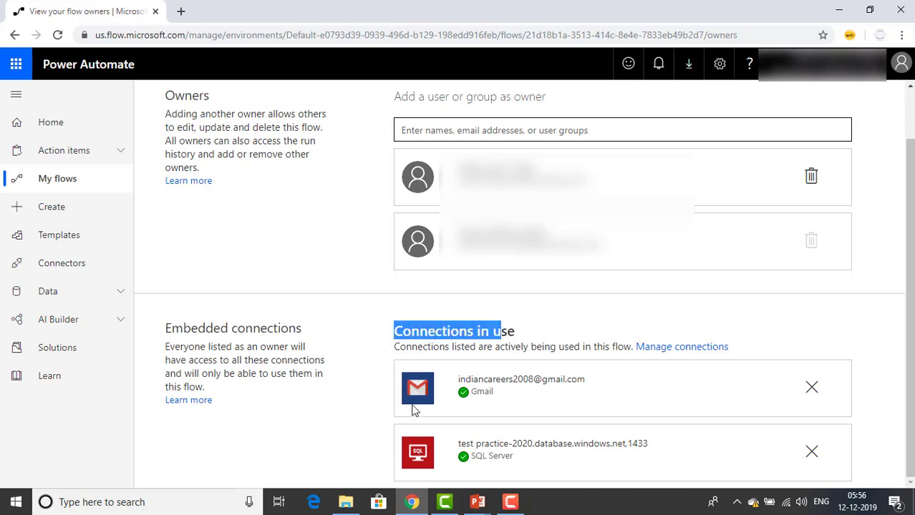
drag(393, 331, 527, 335)
drag(405, 347, 772, 355)
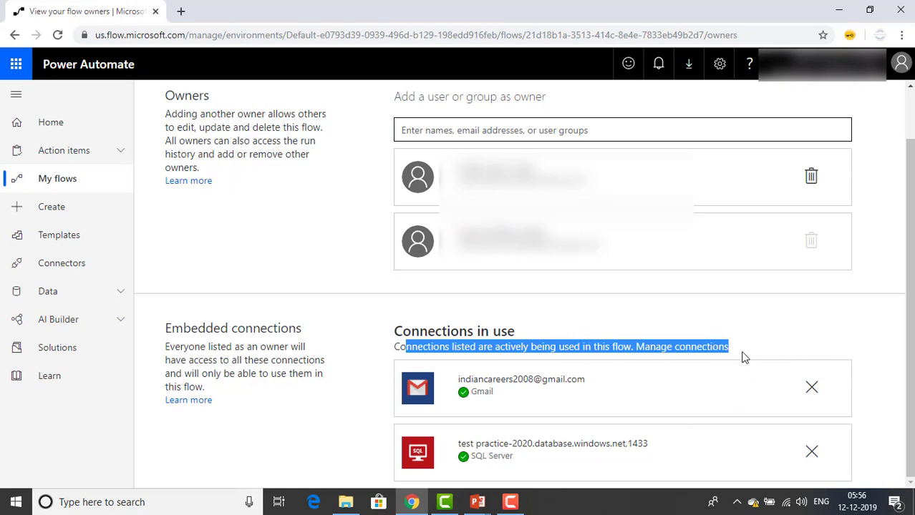
click(759, 317)
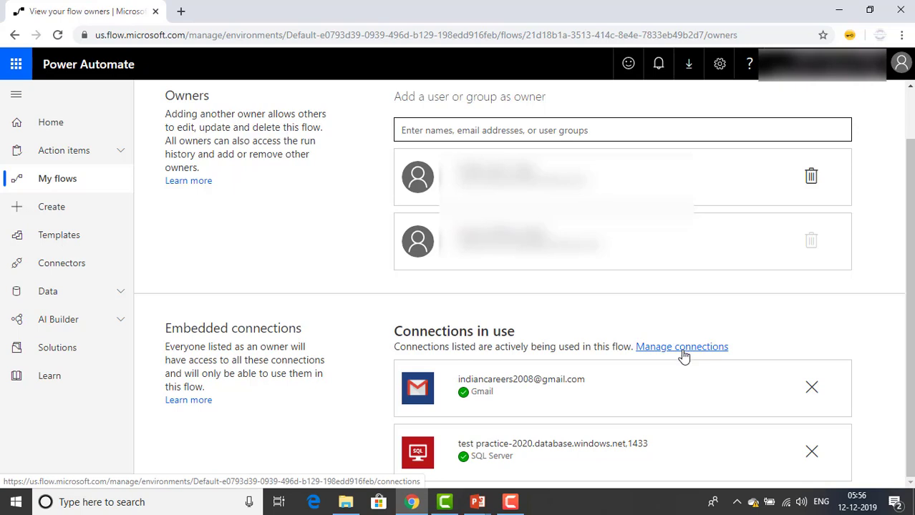
scroll(330, 398, up, 1)
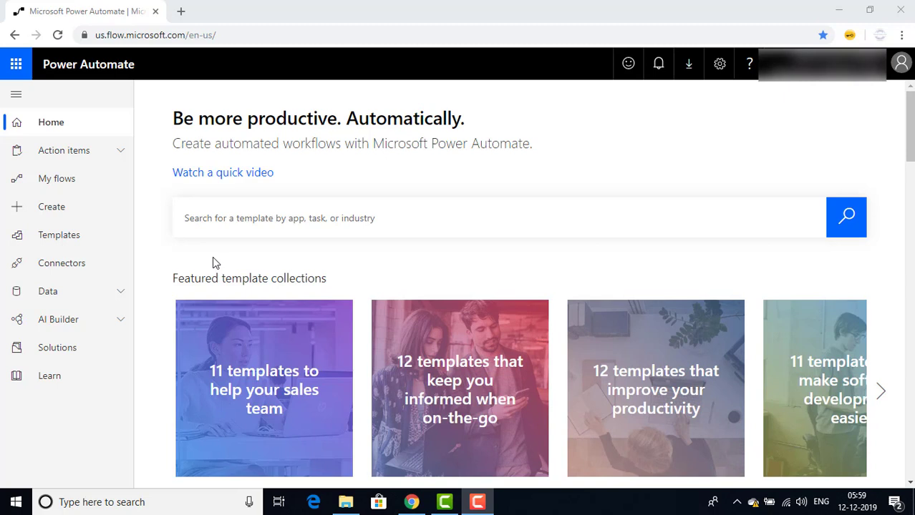
Go from My flows to Team flows and open Gmail-SQL's owners page
click(59, 180)
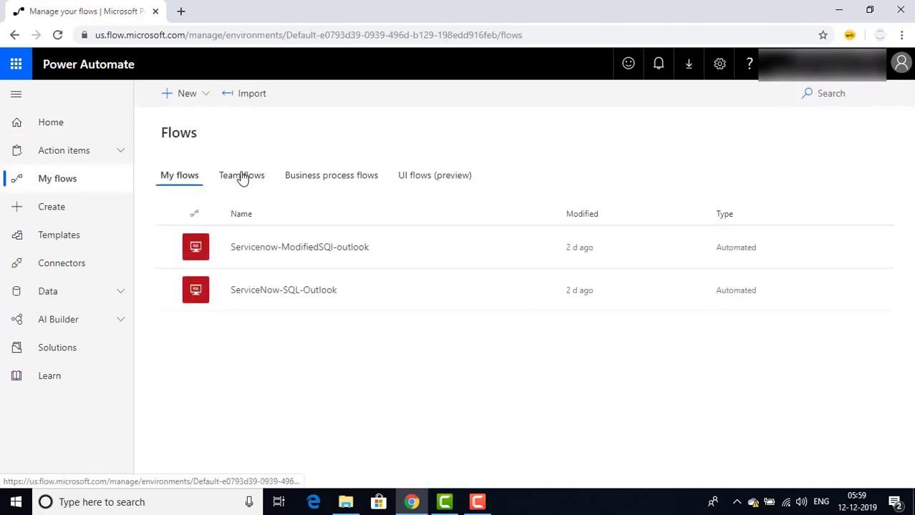
click(243, 179)
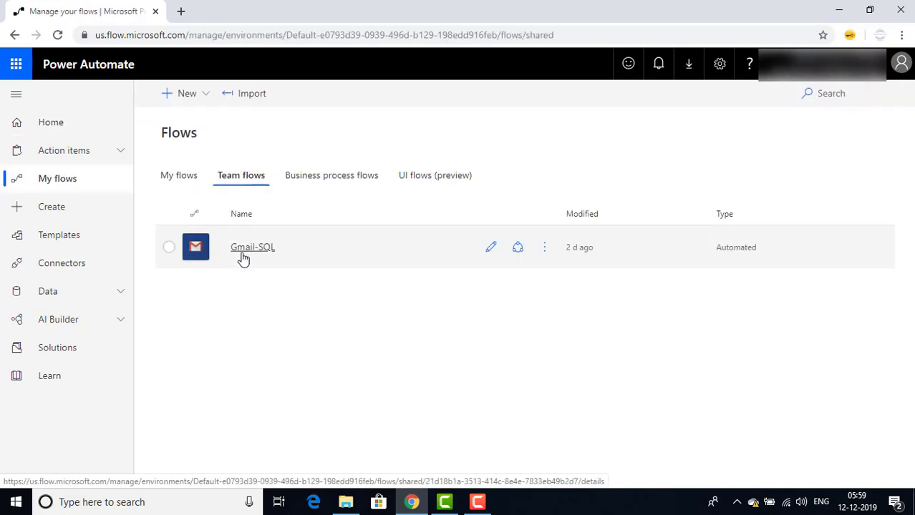
click(517, 250)
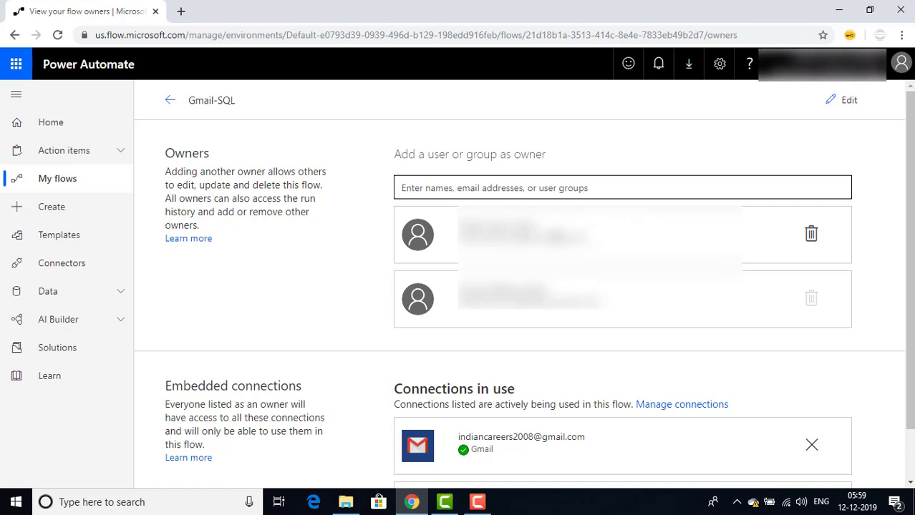
Remove the added co-owner from Gmail-SQL, leaving one owner, then open the flow for editing
click(812, 237)
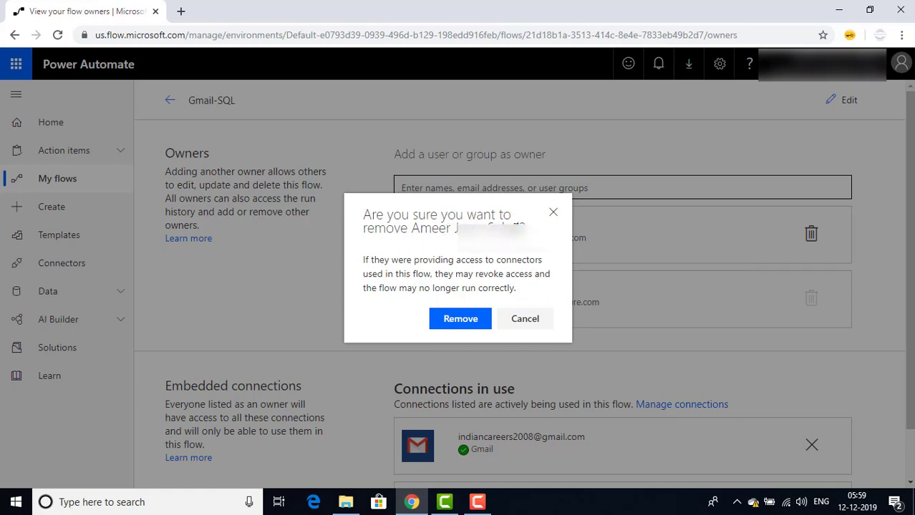
click(462, 320)
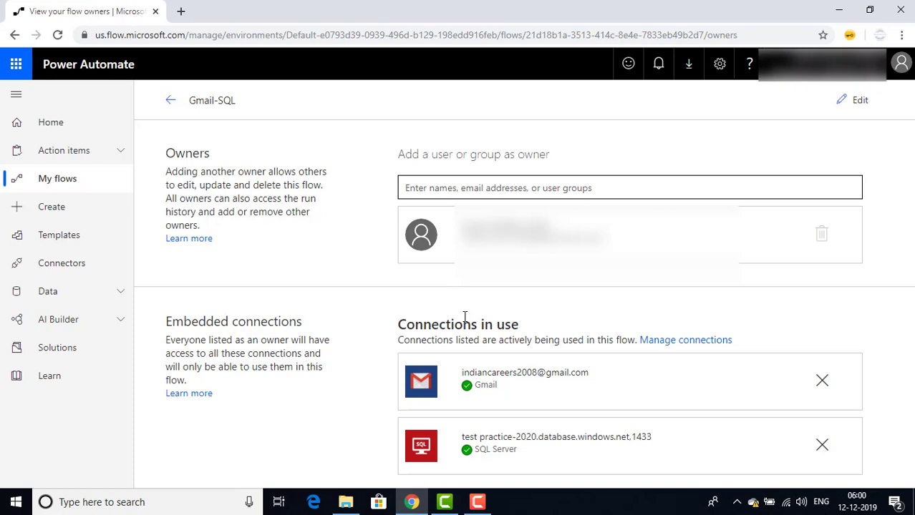
click(858, 102)
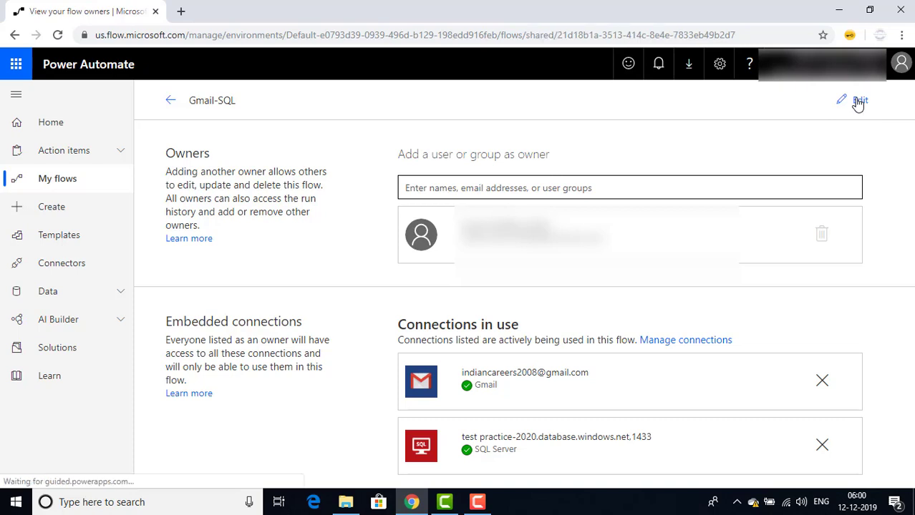